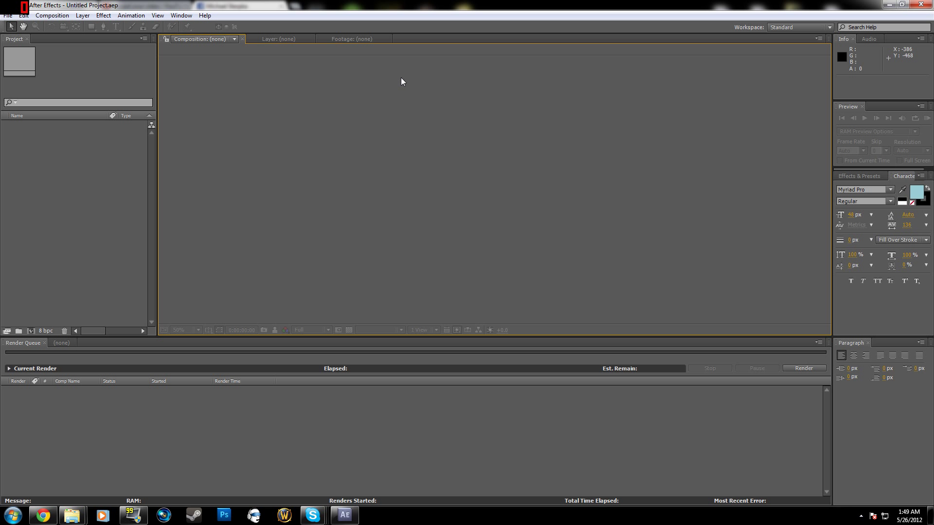
# - Start a new, empty After Effects project
pyautogui.click(8, 15)
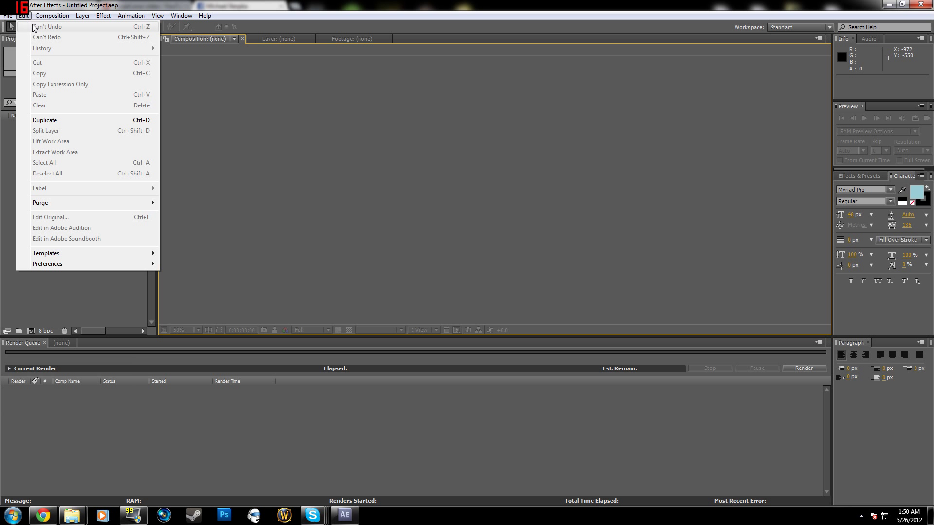
pyautogui.moveTo(97, 27)
pyautogui.click(182, 29)
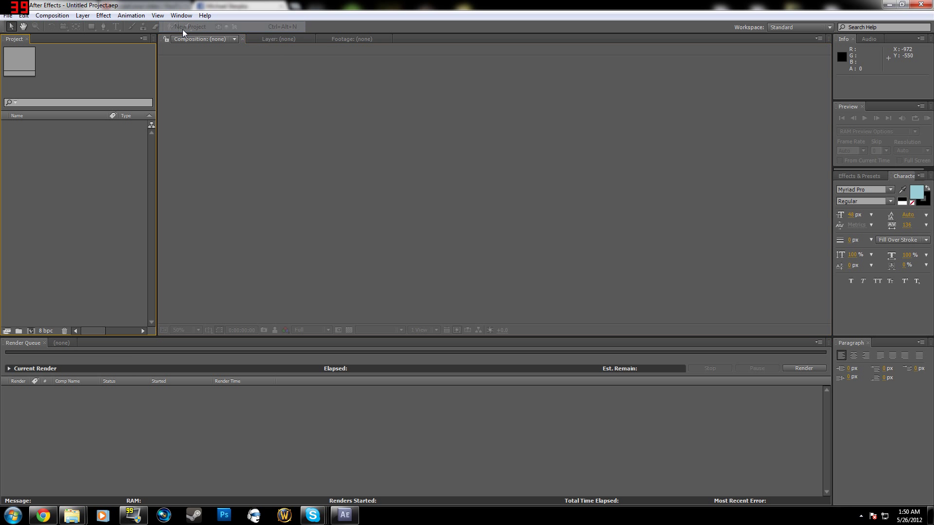
# - Check the Composition menu without choosing anything, then bring the Frapps recordings folder forward
pyautogui.click(62, 16)
pyautogui.click(306, 170)
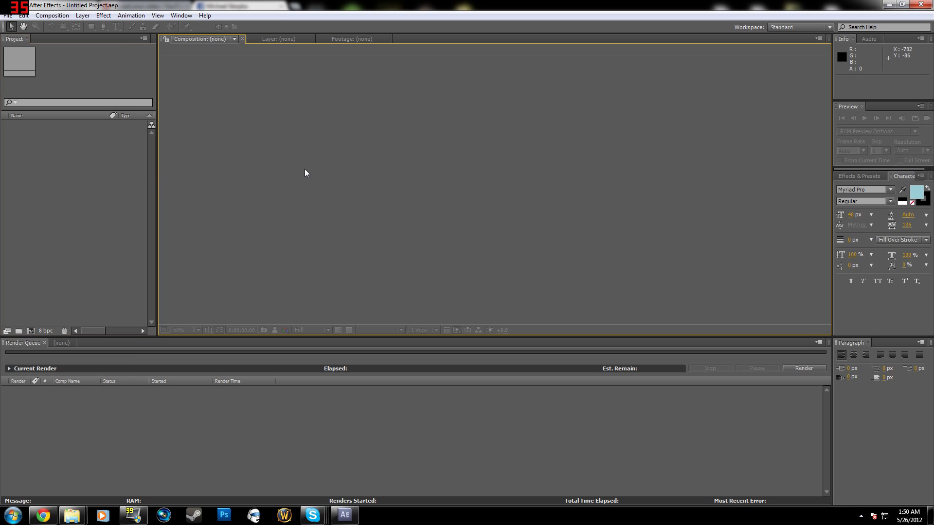
pyautogui.click(58, 16)
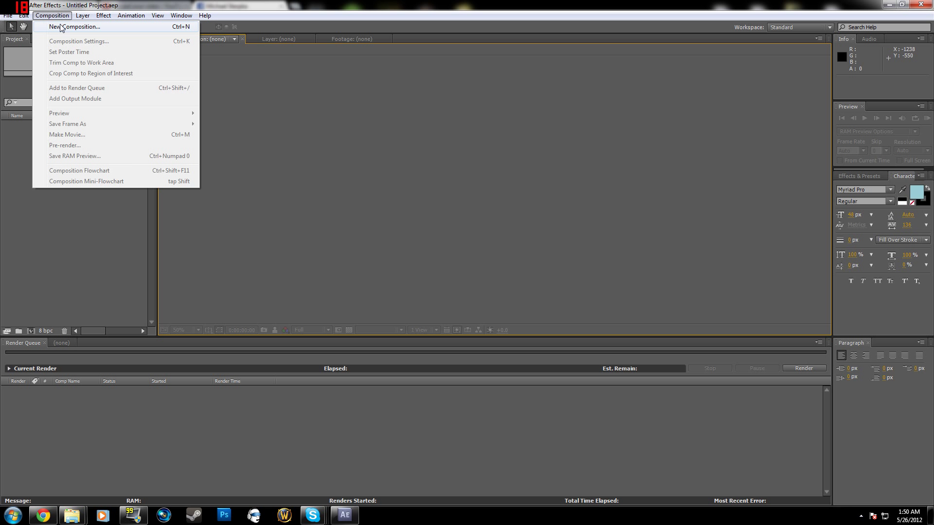
pyautogui.click(214, 97)
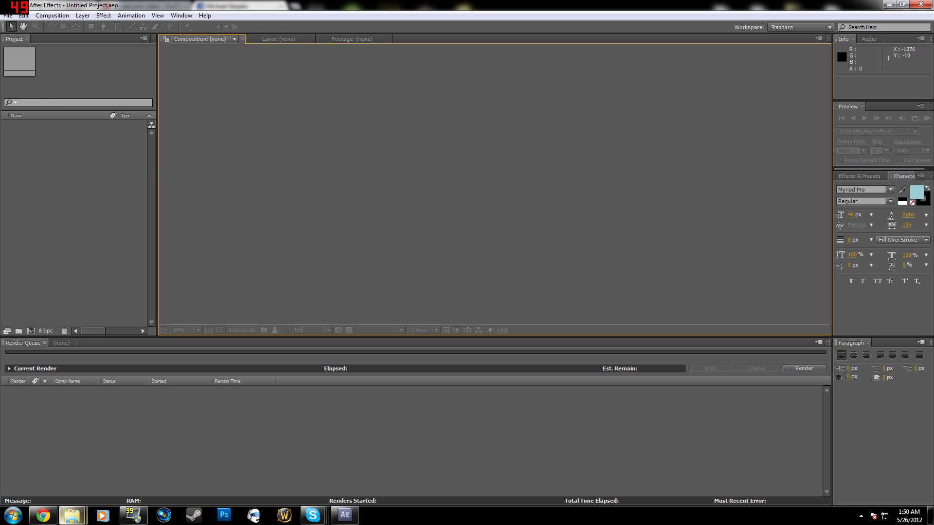
pyautogui.moveTo(72, 518)
pyautogui.click(169, 467)
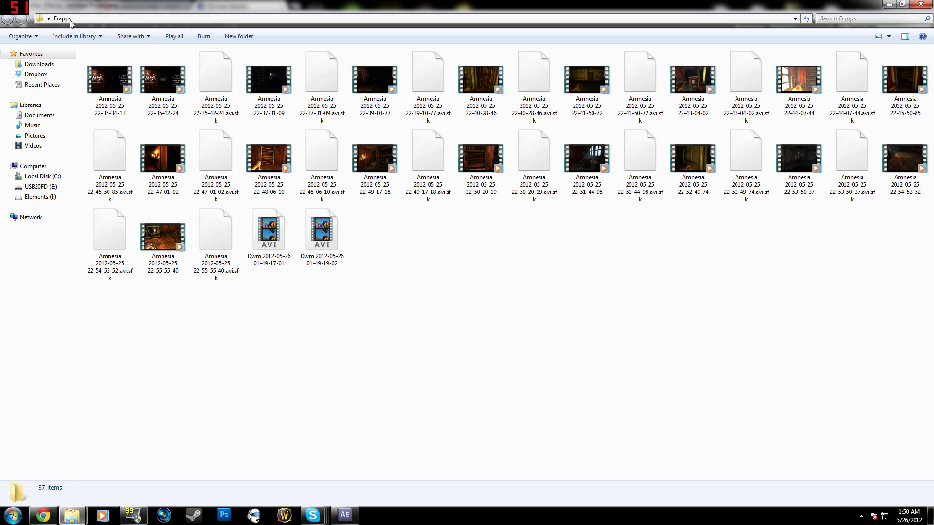
# - Compare the Amnesia clips and select 22-35-42-24 (3.95 GB, 1:48), then return to After Effects
pyautogui.click(112, 77)
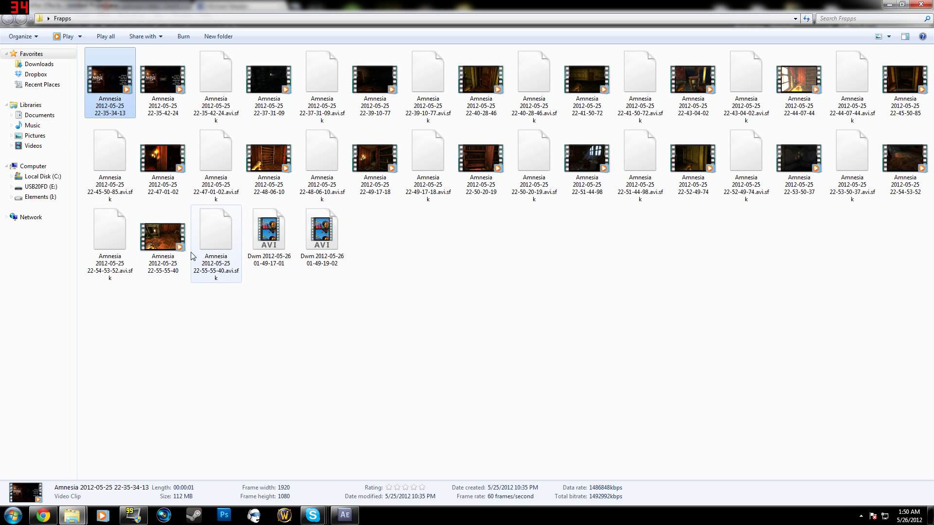
pyautogui.click(146, 78)
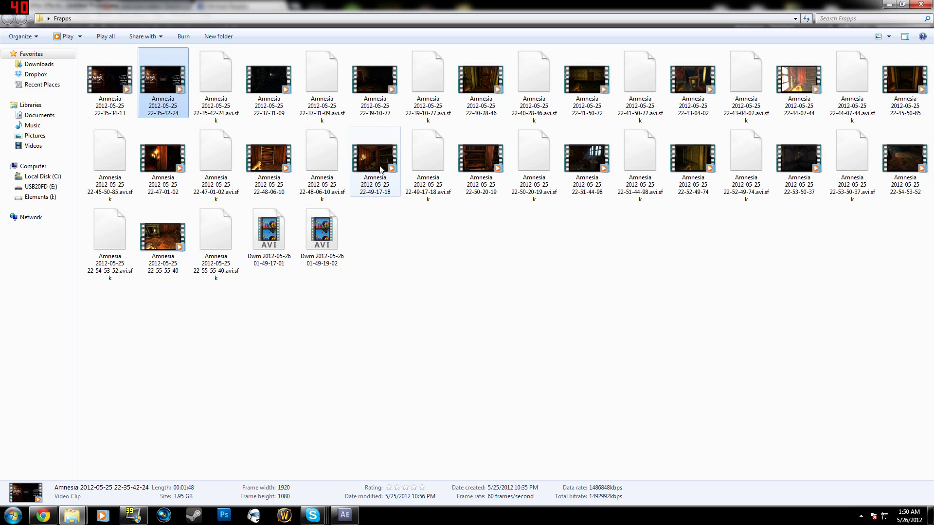
pyautogui.keyDown('shift'); pyautogui.click(480, 161); pyautogui.keyUp('shift')
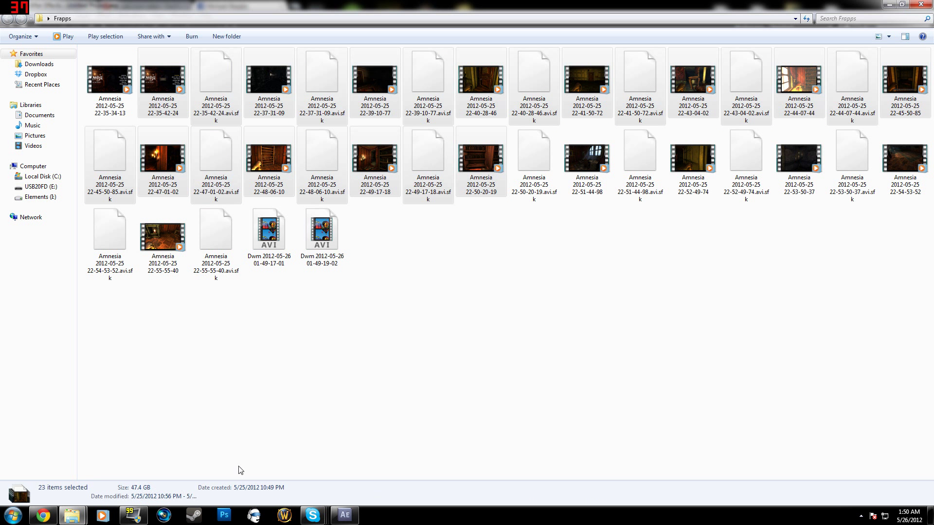
pyautogui.click(298, 333)
pyautogui.click(161, 69)
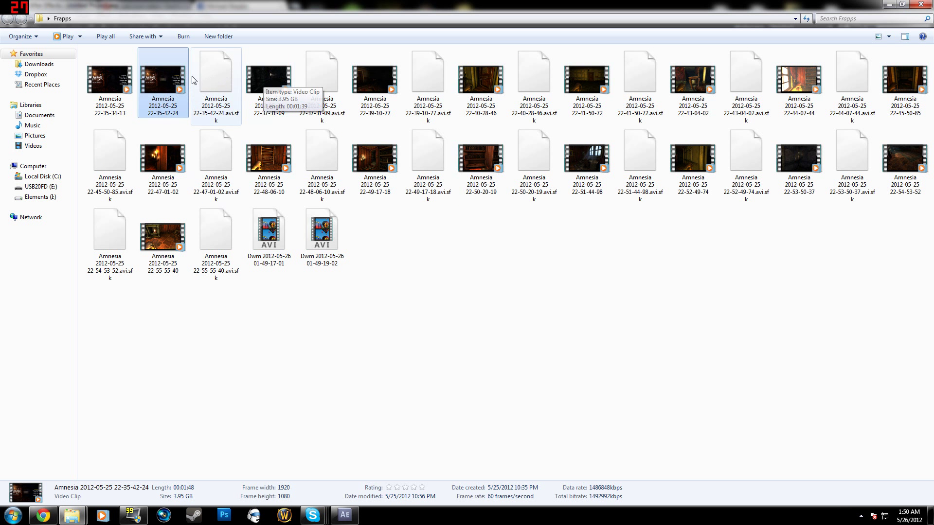
pyautogui.click(345, 515)
# - Create Comp 1 at 1920×1080, 29.97 fps, with duration 0;01;48;08
pyautogui.click(52, 15)
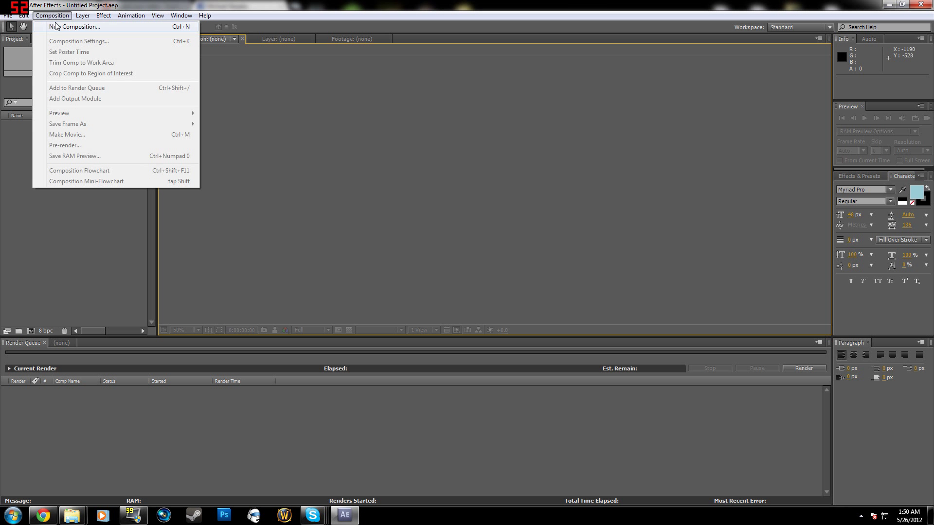
pyautogui.click(55, 25)
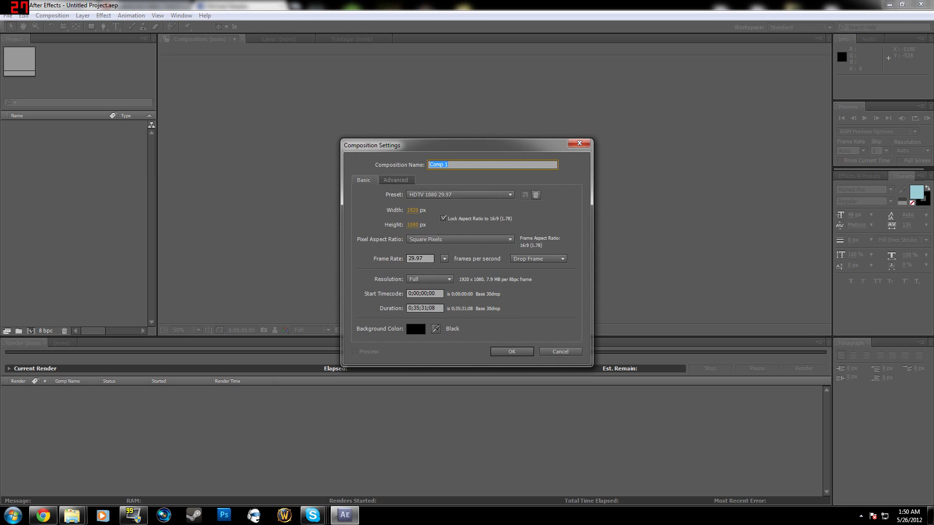
pyautogui.click(425, 308)
pyautogui.press('BackSpace')
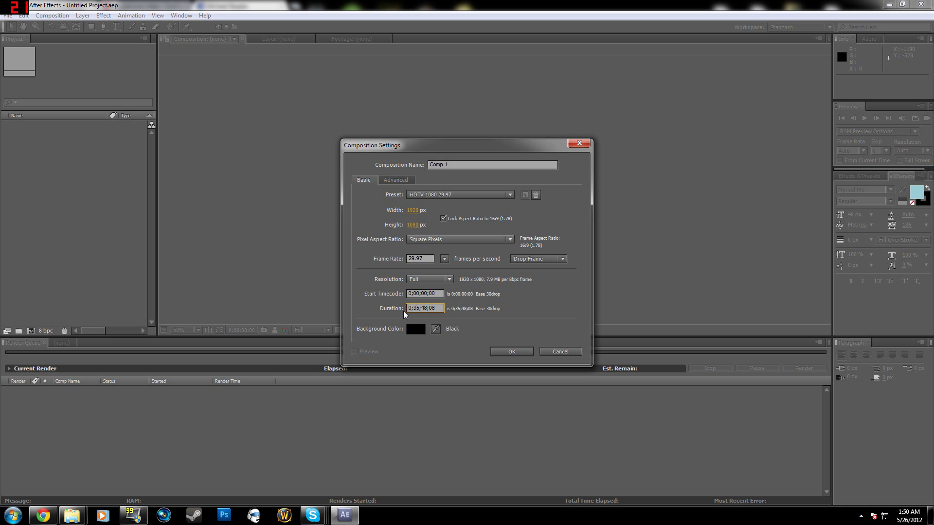
pyautogui.press('BackSpace')
pyautogui.click(509, 351)
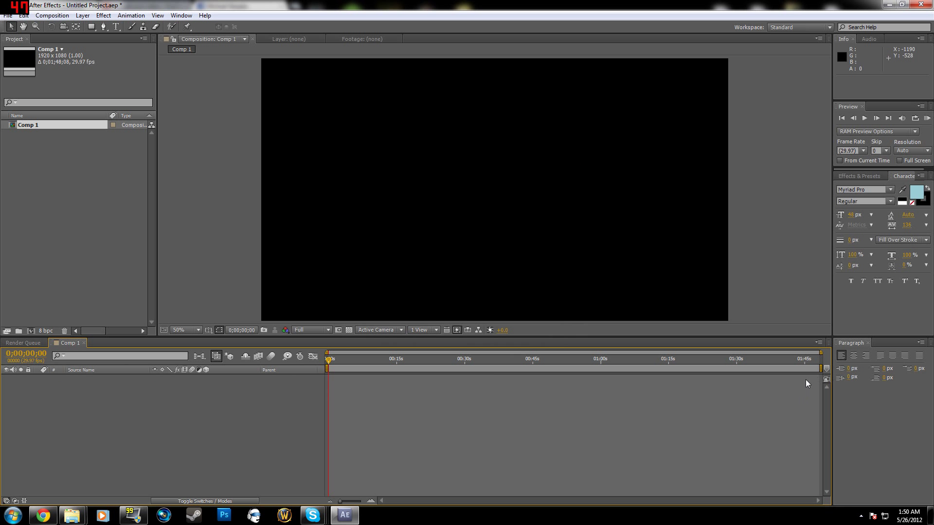
# - Import the Amnesia 22-35-42-24 AVI from Frapps and place it as layer 1 in Comp 1
pyautogui.moveTo(72, 515)
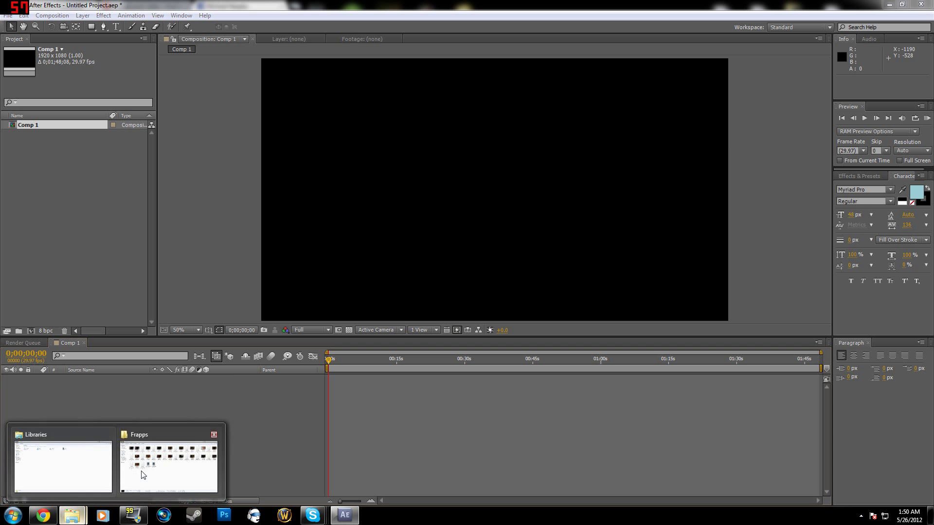
pyautogui.click(146, 469)
pyautogui.moveTo(162, 79); pyautogui.dragTo(65, 224)
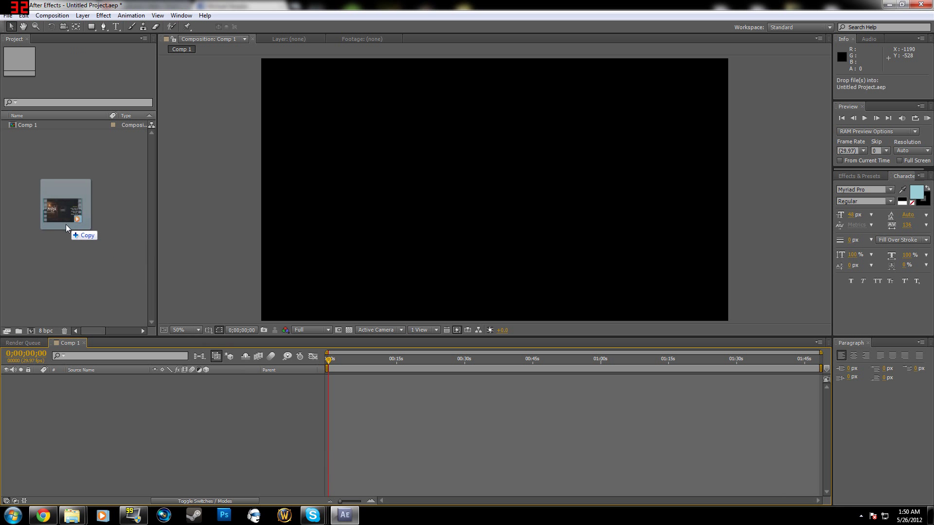
pyautogui.moveTo(66, 224); pyautogui.dragTo(60, 171)
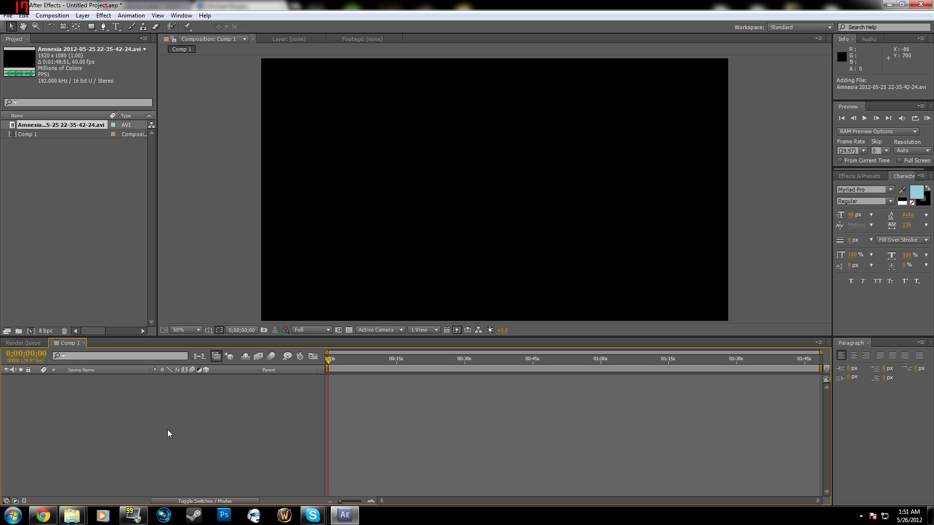
pyautogui.moveTo(60, 125); pyautogui.dragTo(259, 380)
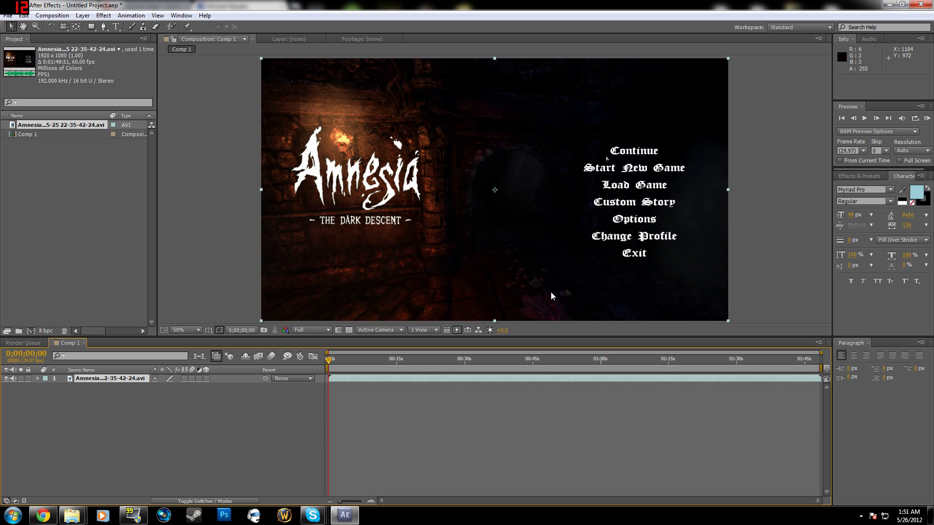
# - Lower Comp 1's preview resolution from Full to Half and scrub the Amnesia footage
pyautogui.click(376, 359)
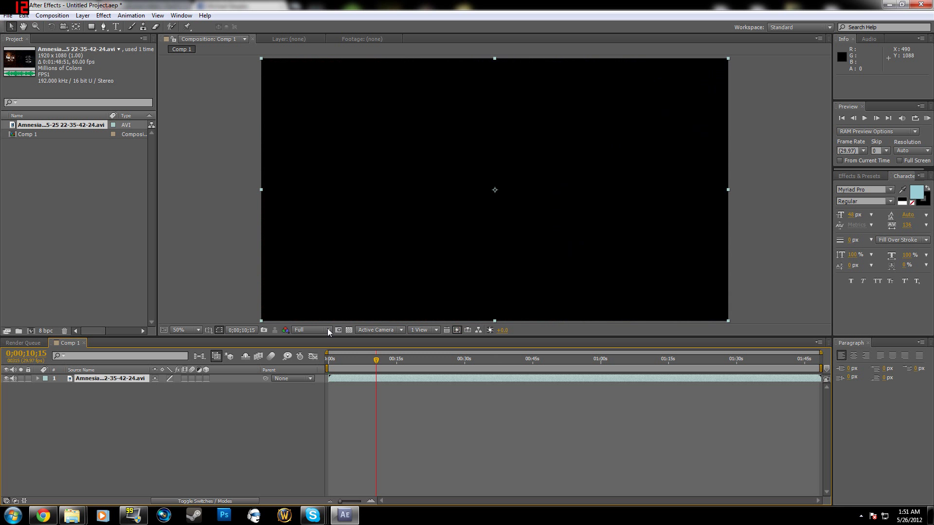
pyautogui.click(328, 330)
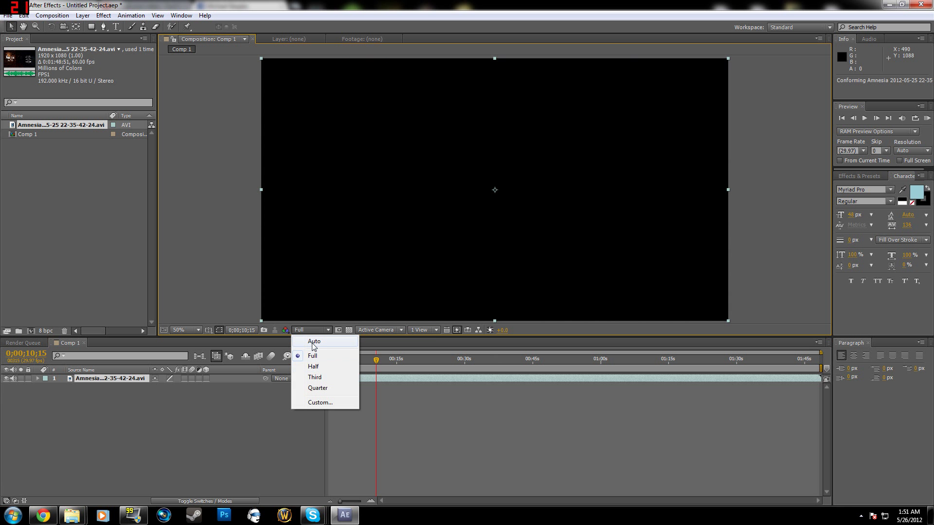
pyautogui.click(314, 366)
pyautogui.moveTo(387, 360); pyautogui.dragTo(337, 361)
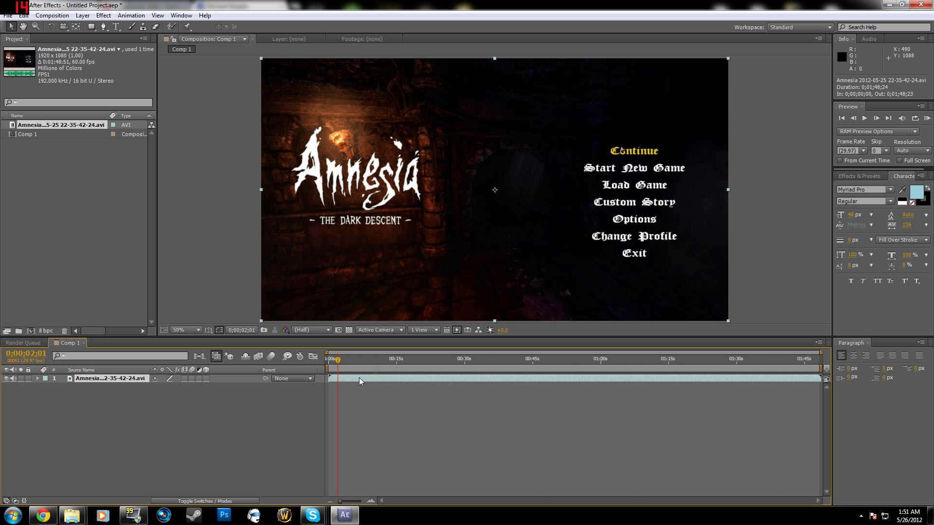
# - Keyframe the Amnesia layer's Opacity from 0% at 0;00;00;00 to 100% at 0;00;04;09
pyautogui.press('t')
pyautogui.moveTo(337, 362); pyautogui.dragTo(323, 362)
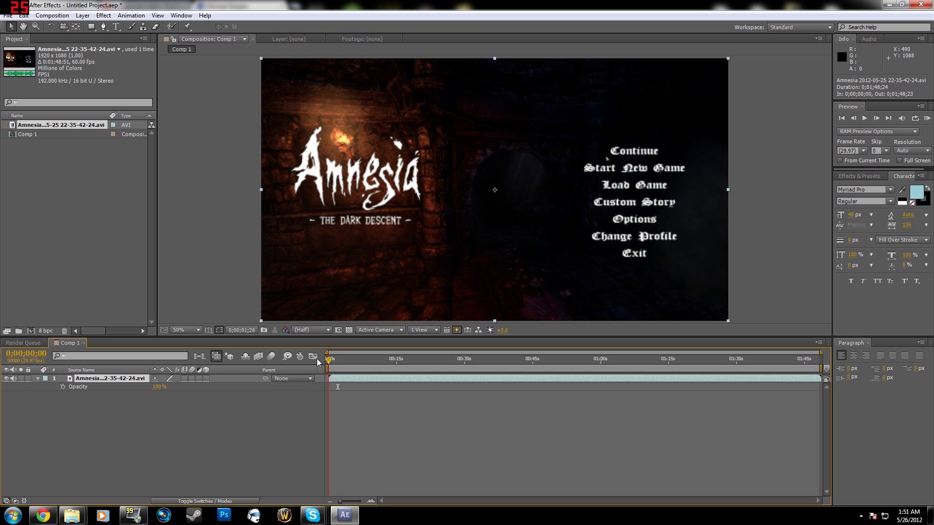
pyautogui.click(63, 387)
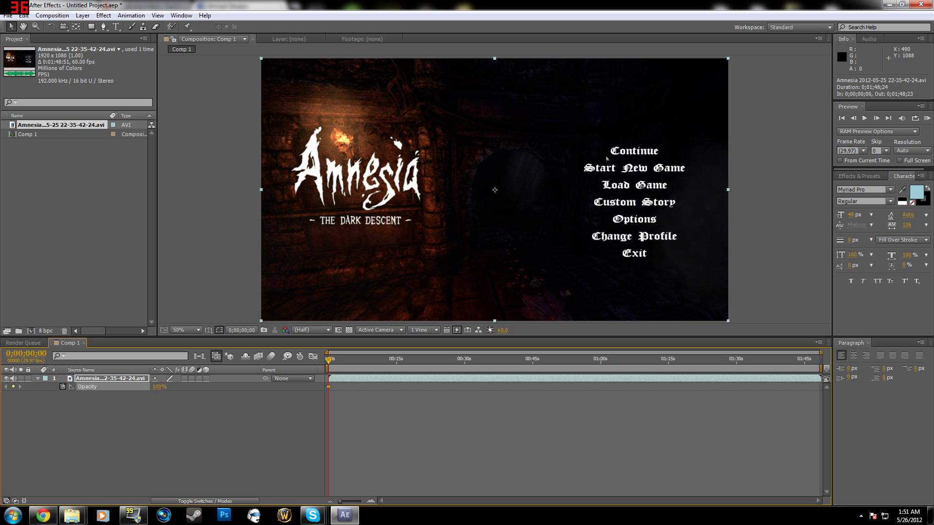
pyautogui.moveTo(159, 387); pyautogui.dragTo(45, 379)
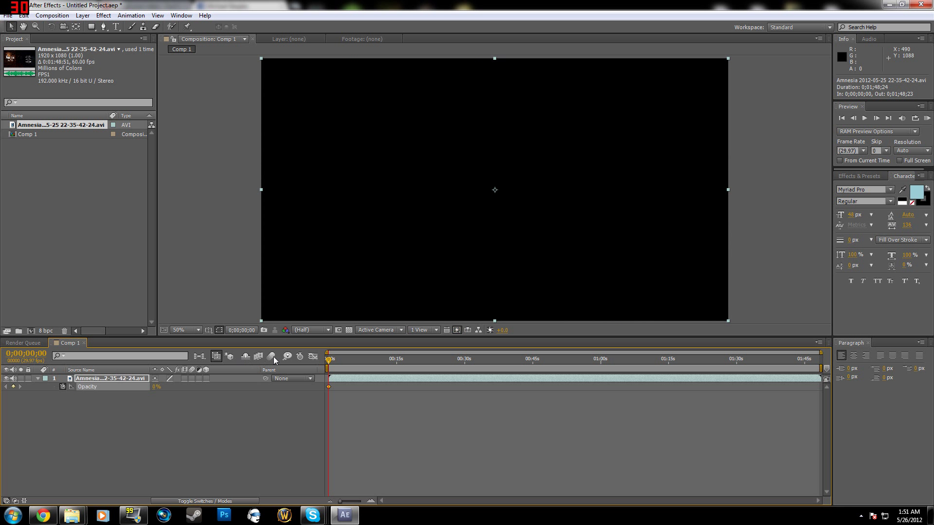
pyautogui.moveTo(330, 362); pyautogui.dragTo(348, 360)
pyautogui.moveTo(156, 387); pyautogui.dragTo(493, 404)
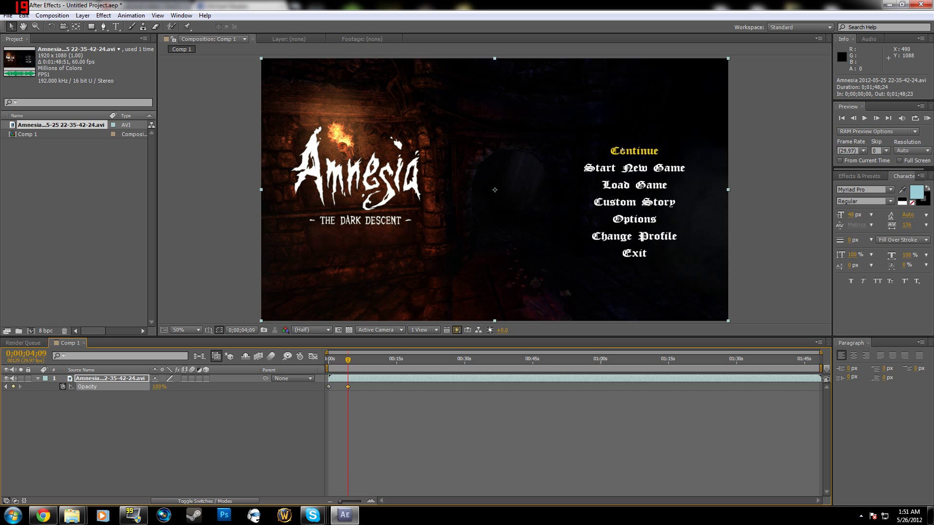
pyautogui.moveTo(348, 361); pyautogui.dragTo(408, 361)
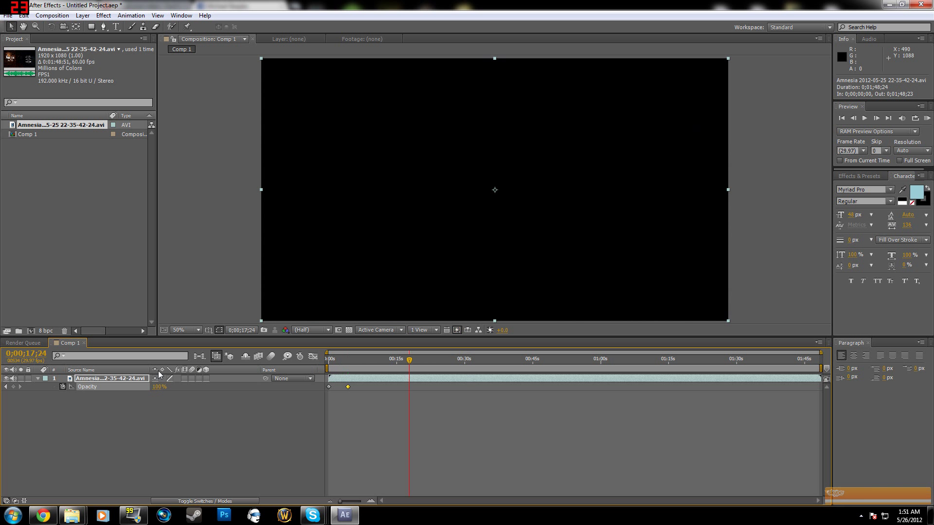
# - Keyframe Opacity at 100% about two seconds before the clip's end, dropping to about 2% on the last frame
pyautogui.click(38, 379)
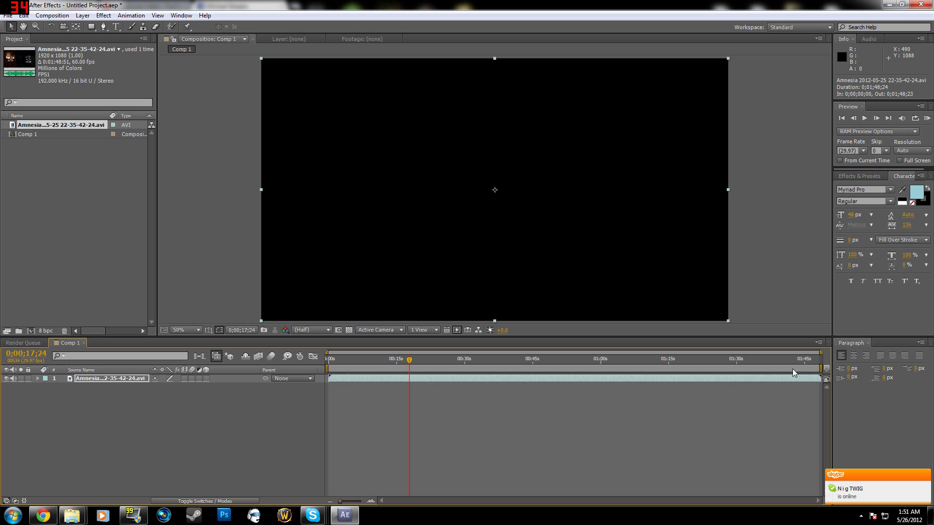
pyautogui.press('t')
pyautogui.click(812, 364)
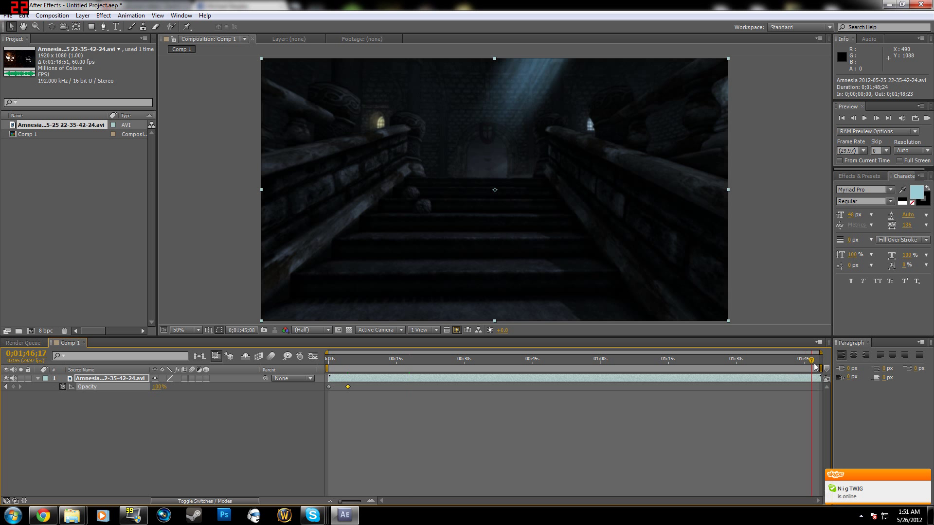
pyautogui.moveTo(815, 367); pyautogui.dragTo(831, 365)
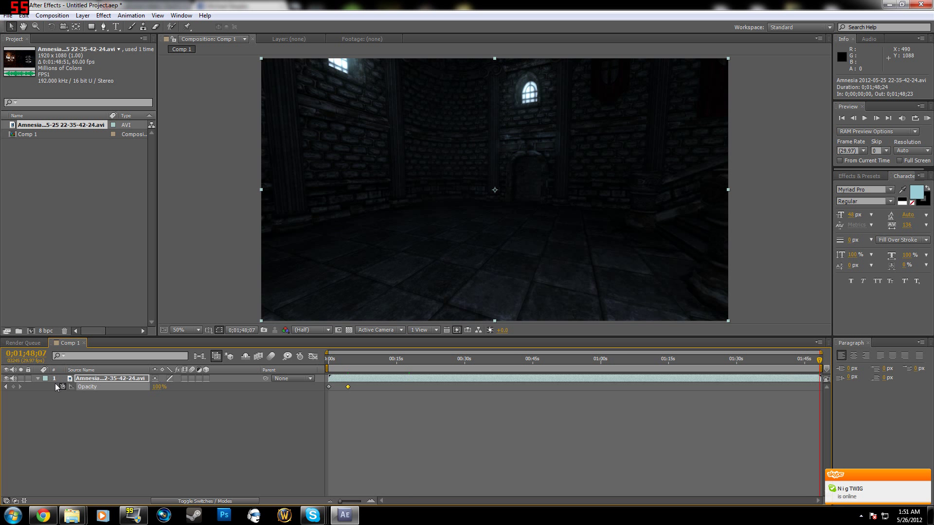
pyautogui.moveTo(157, 386); pyautogui.dragTo(102, 384)
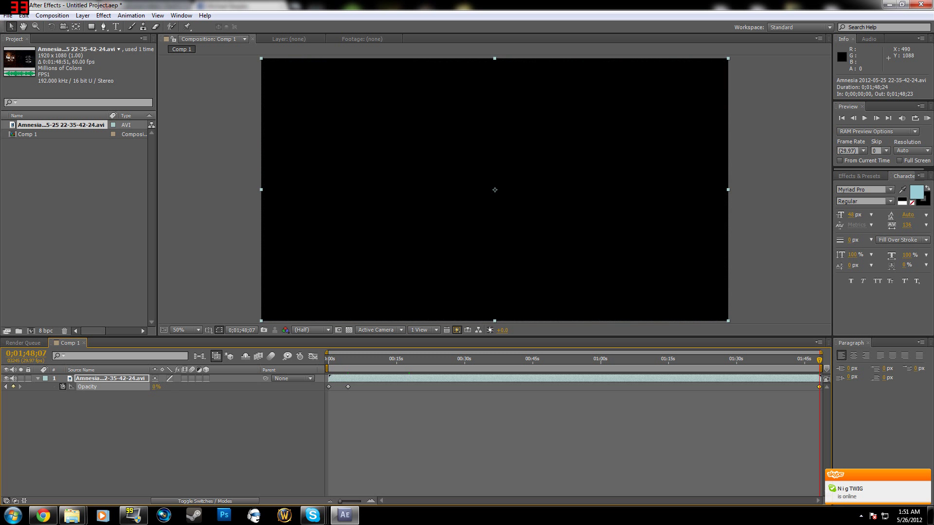
pyautogui.click(809, 362)
pyautogui.moveTo(809, 363); pyautogui.dragTo(804, 363)
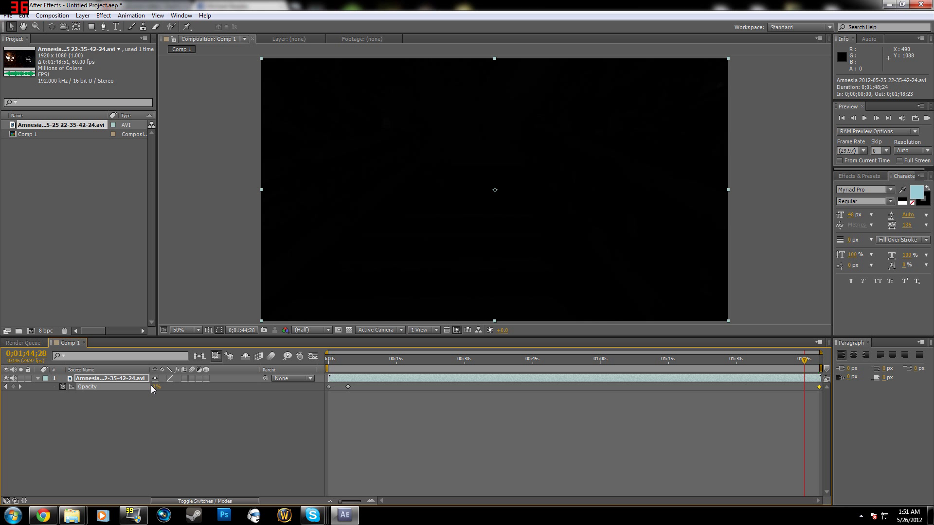
pyautogui.moveTo(157, 387); pyautogui.dragTo(204, 386)
pyautogui.moveTo(425, 362); pyautogui.dragTo(382, 363)
pyautogui.moveTo(491, 369); pyautogui.dragTo(509, 358)
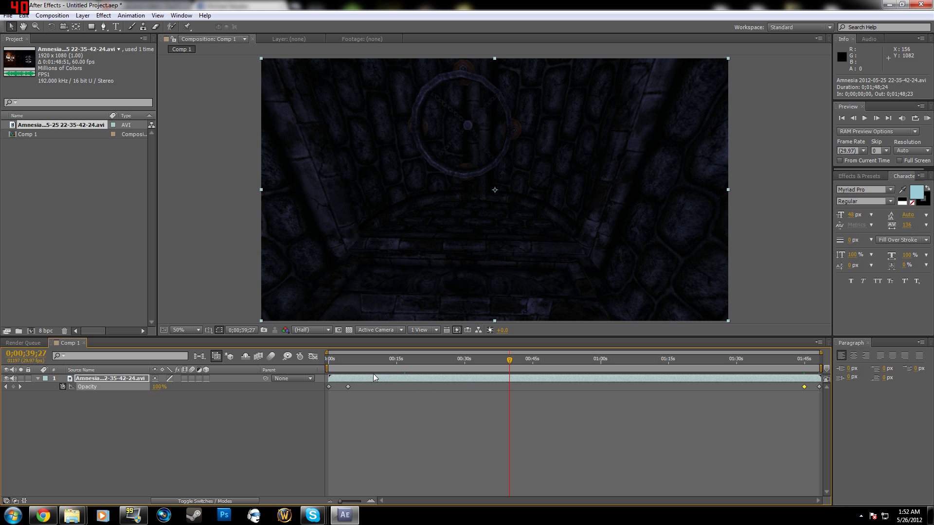
pyautogui.moveTo(72, 516)
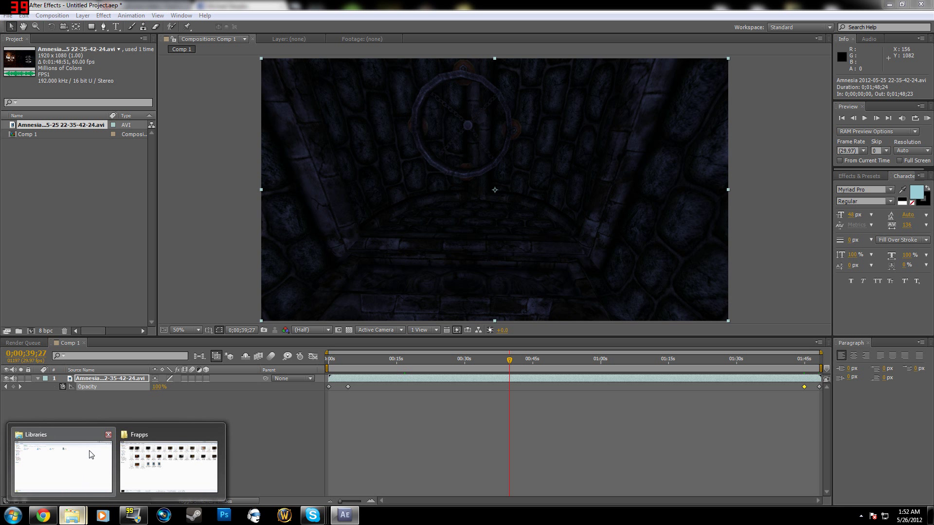
pyautogui.click(173, 468)
pyautogui.moveTo(235, 87); pyautogui.dragTo(108, 208)
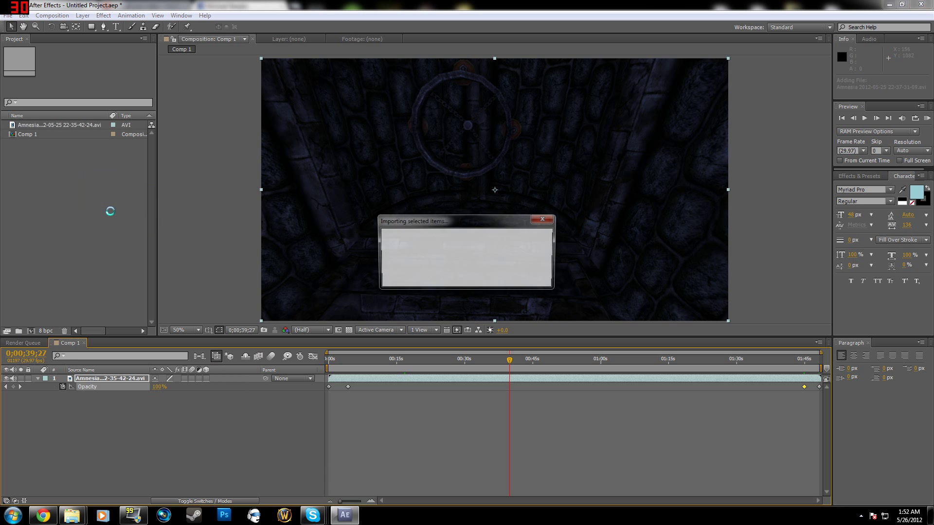
# - Add the 22-37-31-09 clip to Comp 1 as a new layer
pyautogui.click(59, 125)
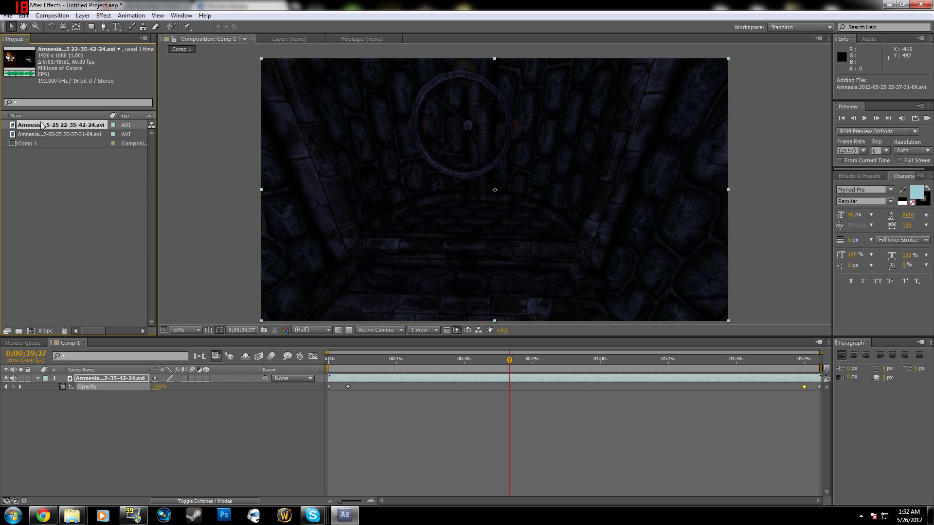
pyautogui.click(58, 134)
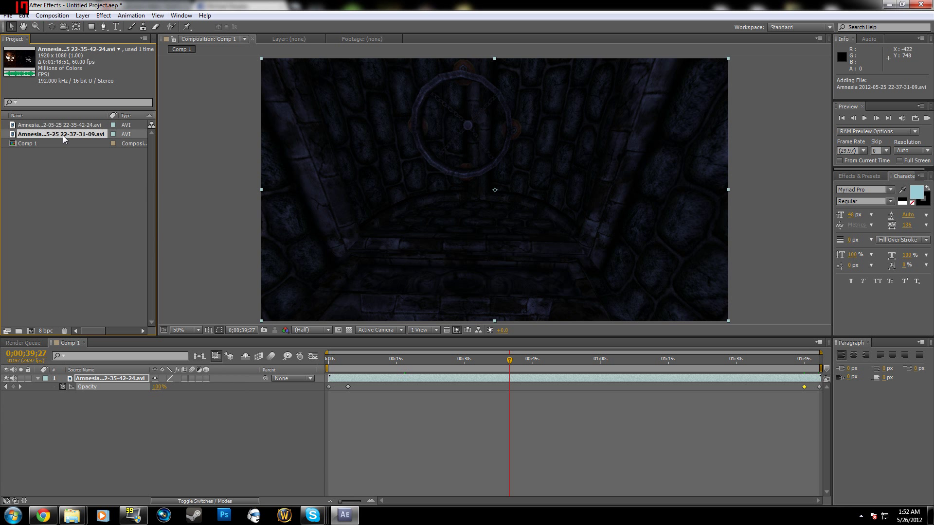
pyautogui.moveTo(52, 133); pyautogui.dragTo(116, 411)
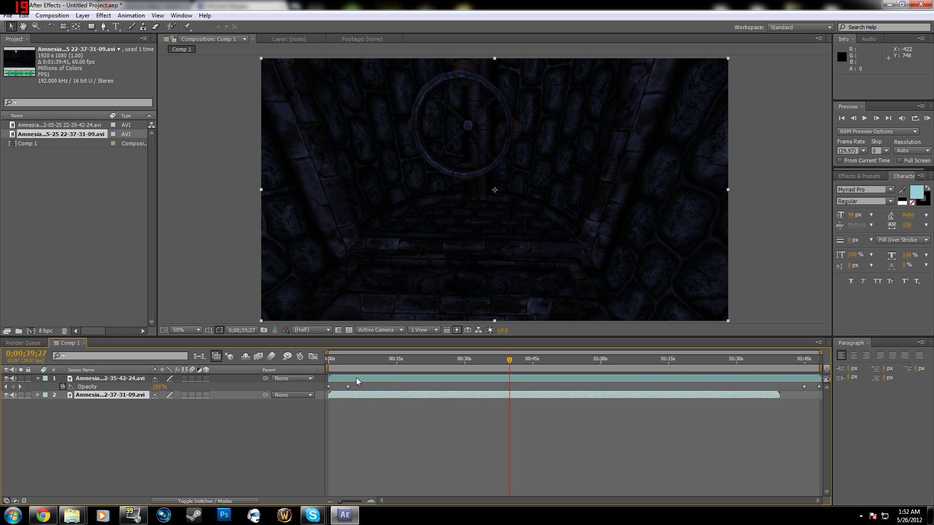
# - Slide layer 1 earlier and start layer 2 at about 0;00;34;19, where layer 1 ends
pyautogui.moveTo(356, 378); pyautogui.dragTo(355, 375)
pyautogui.moveTo(426, 378); pyautogui.dragTo(211, 371)
pyautogui.moveTo(439, 369); pyautogui.dragTo(319, 386)
pyautogui.click(396, 396)
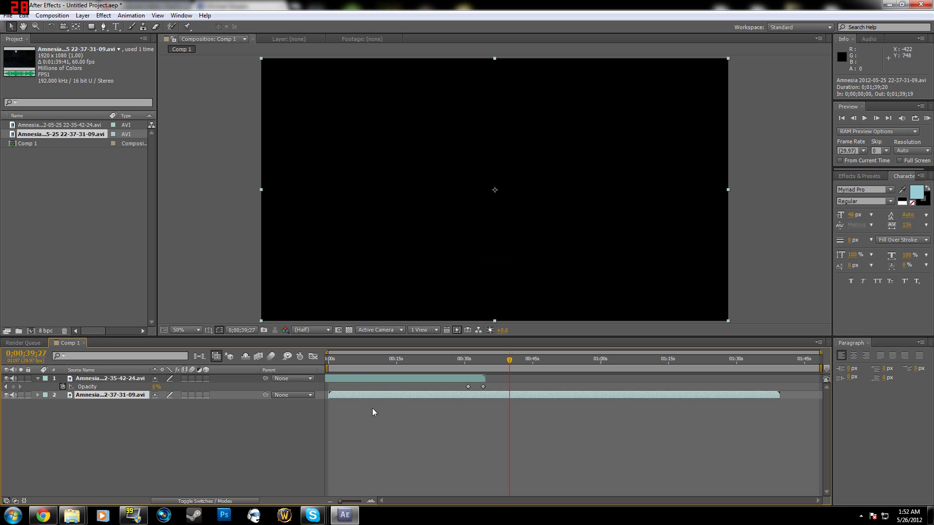
pyautogui.moveTo(390, 395); pyautogui.dragTo(361, 399)
pyautogui.moveTo(516, 395); pyautogui.dragTo(495, 395)
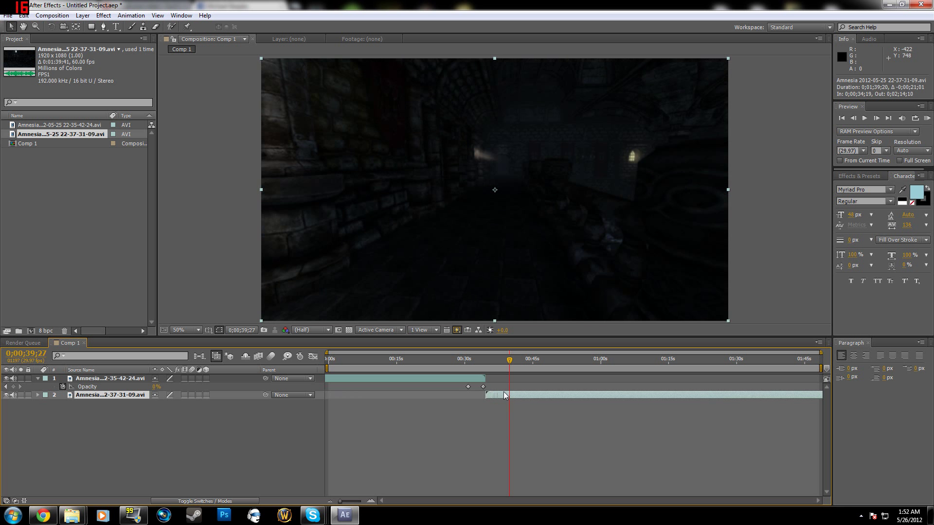
pyautogui.click(484, 355)
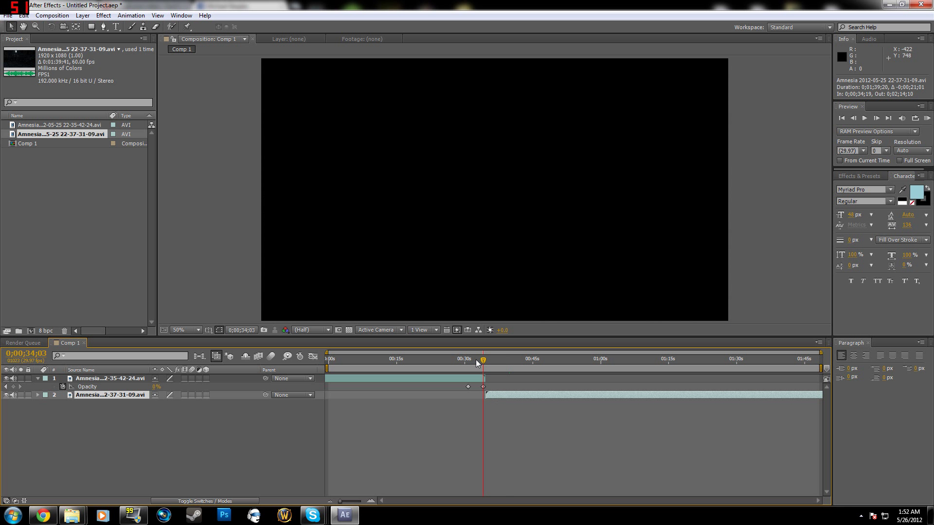
pyautogui.click(487, 362)
pyautogui.moveTo(486, 362); pyautogui.dragTo(592, 366)
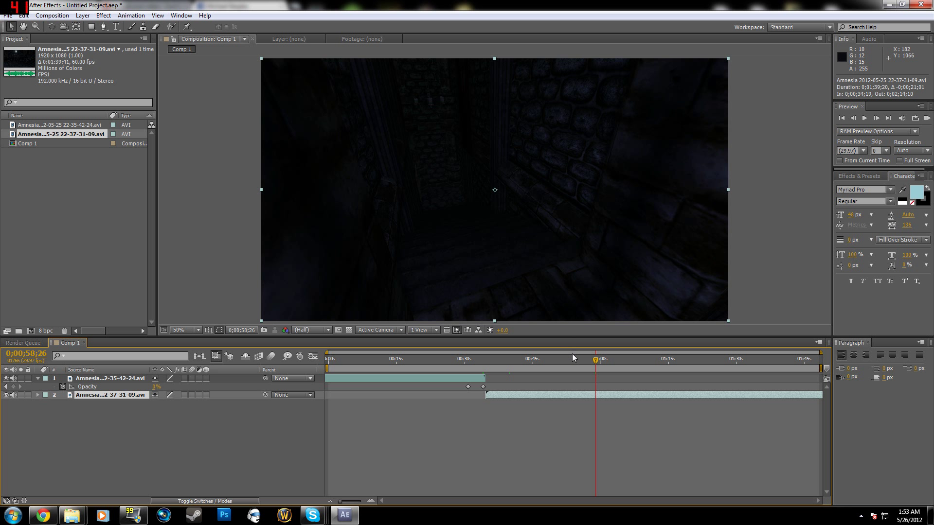
pyautogui.click(50, 16)
# - Queue Comp 1 to render into the theTerrificTreehouse folder on the Elements (I:) drive
pyautogui.click(78, 88)
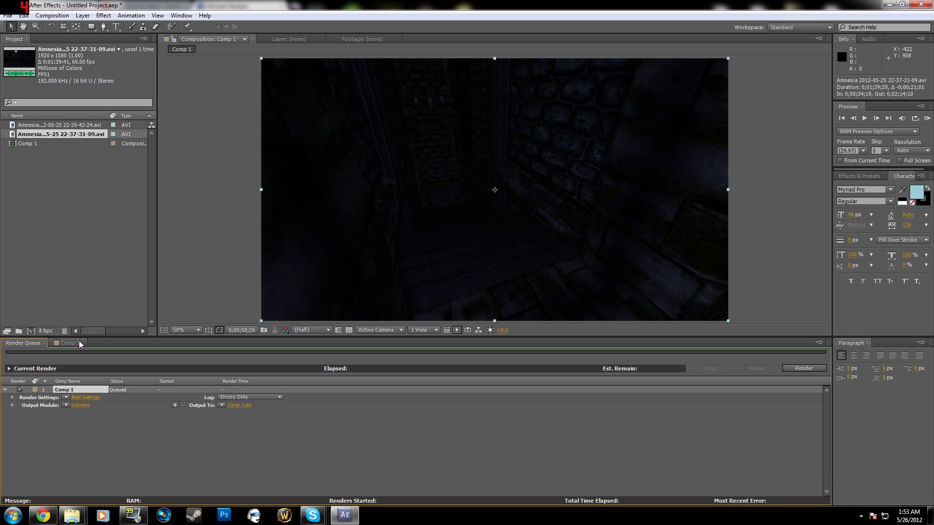
pyautogui.click(237, 406)
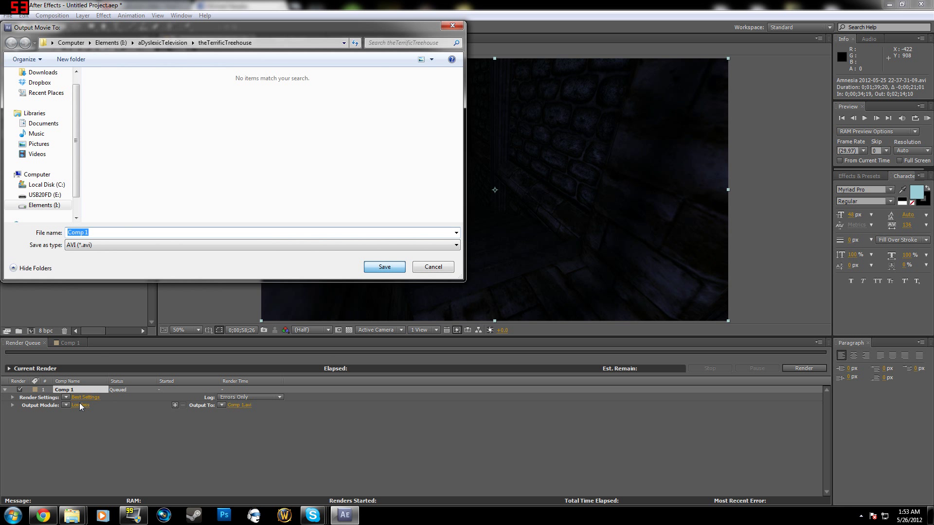
pyautogui.click(371, 267)
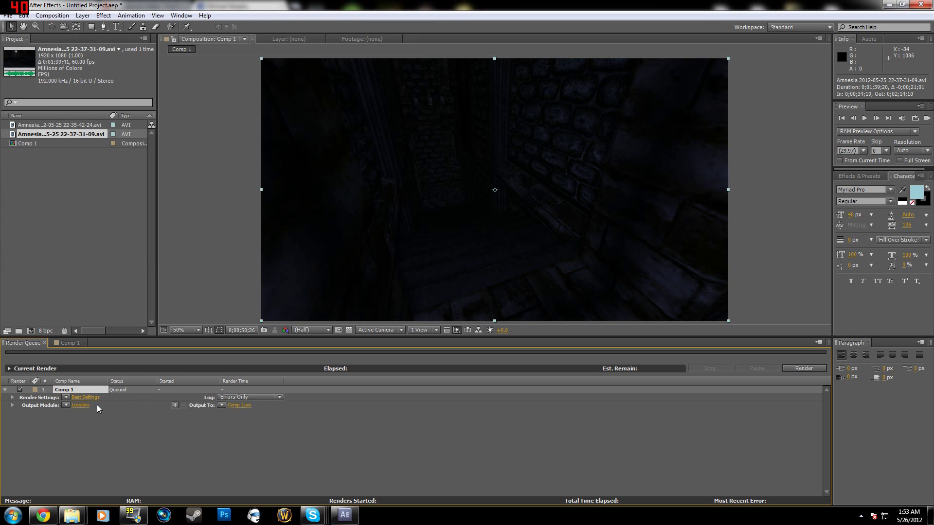
# - Switch Comp 1's output module format to H.264 and turn on audio output
pyautogui.click(79, 404)
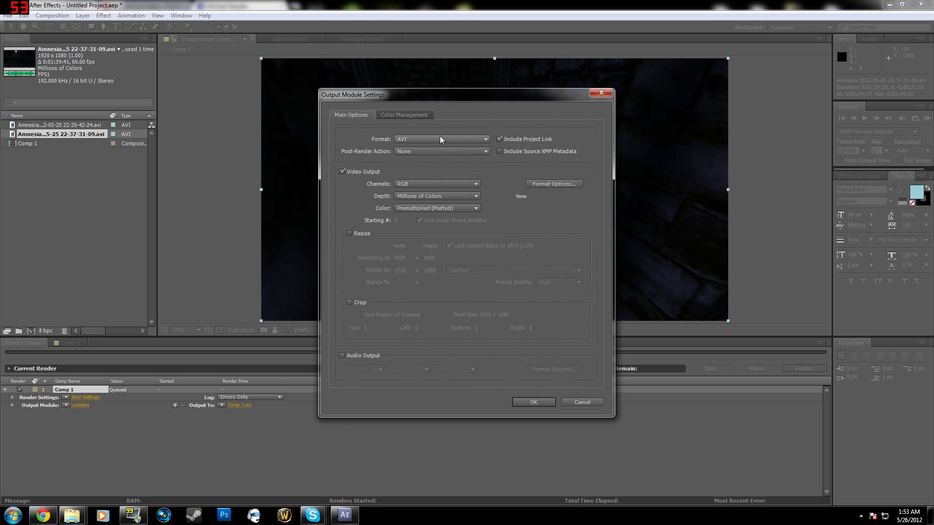
pyautogui.click(440, 137)
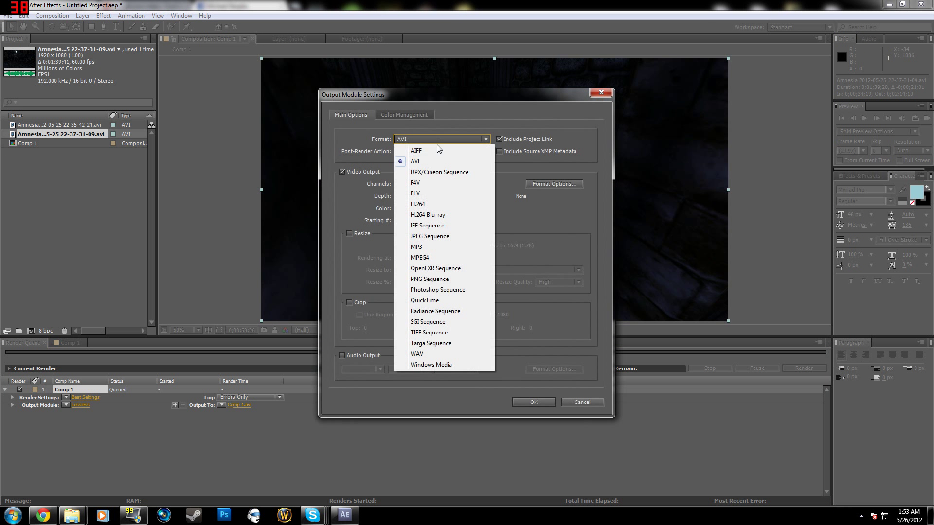
pyautogui.click(432, 203)
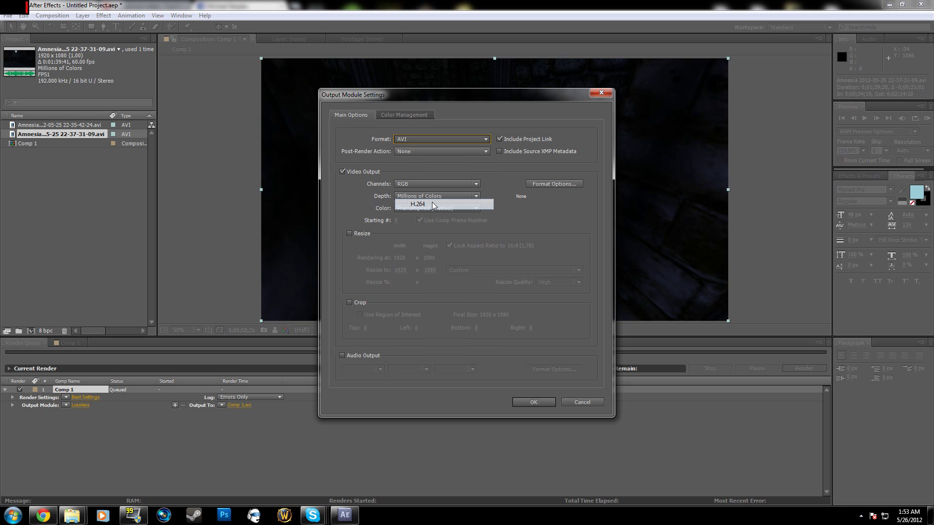
pyautogui.click(342, 356)
pyautogui.click(553, 181)
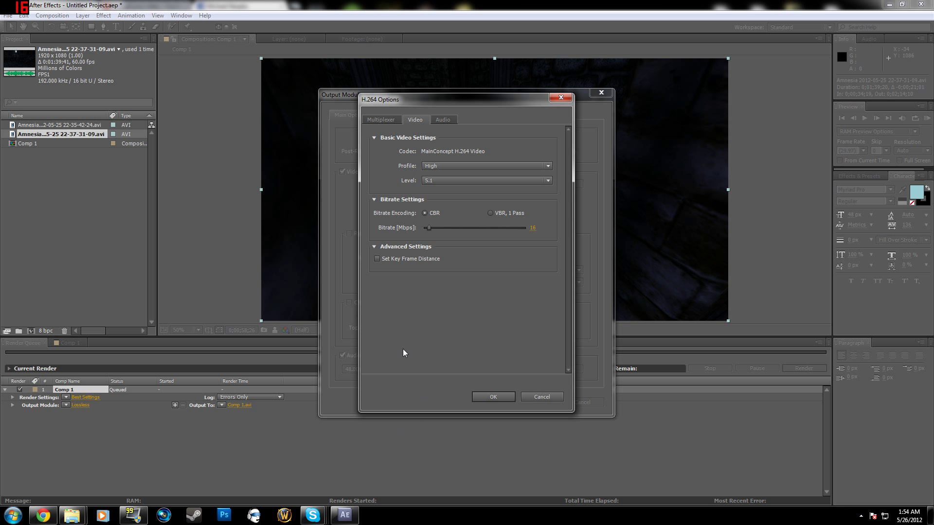
# - Review the H.264 audio, video and multiplexer tabs, keep MP4 multiplexing, and accept the options
pyautogui.click(443, 120)
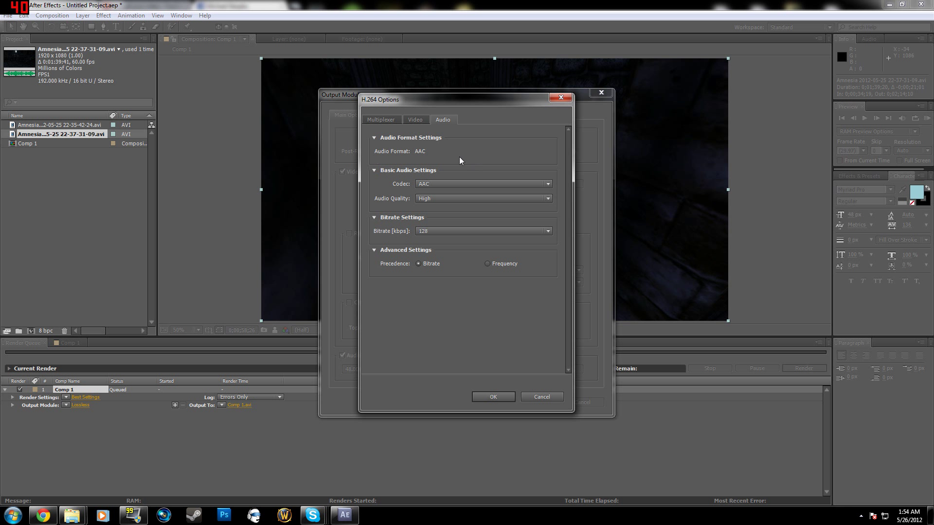
pyautogui.click(421, 124)
pyautogui.click(381, 120)
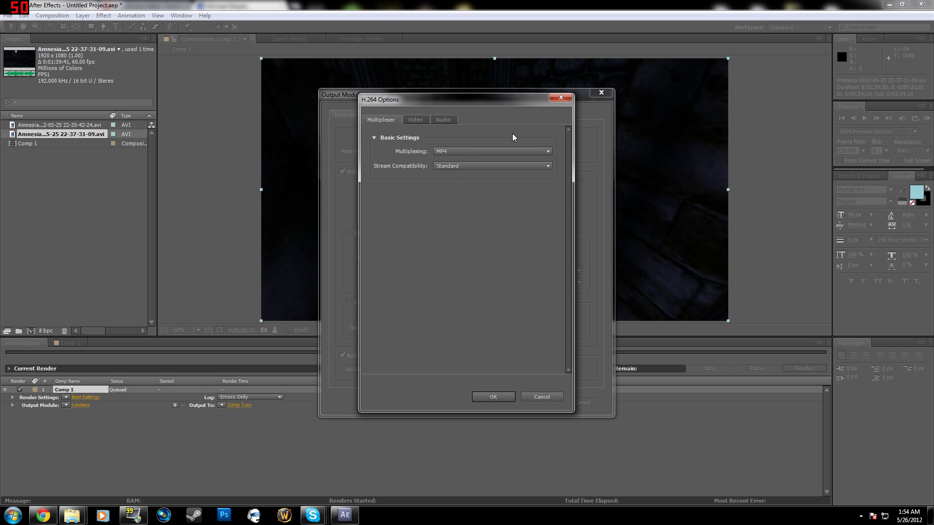
pyautogui.click(462, 151)
pyautogui.click(462, 151)
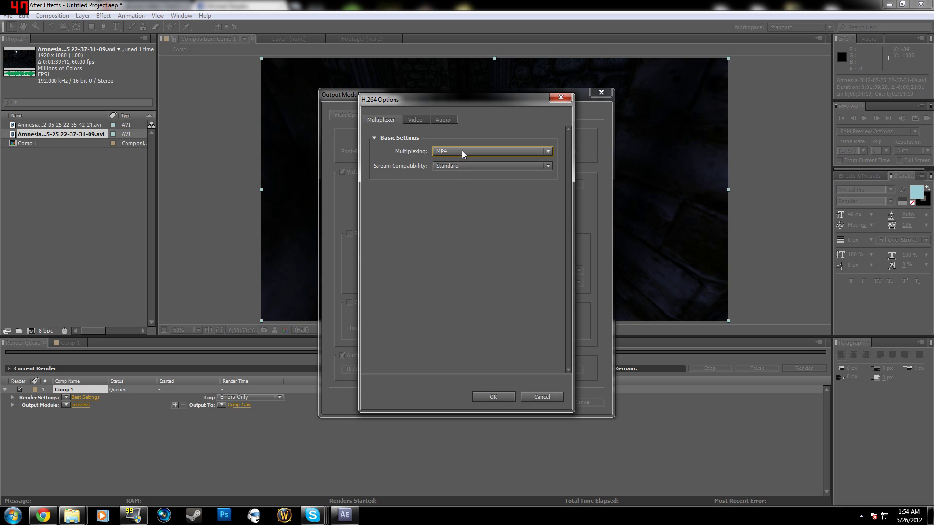
pyautogui.click(419, 119)
pyautogui.click(532, 396)
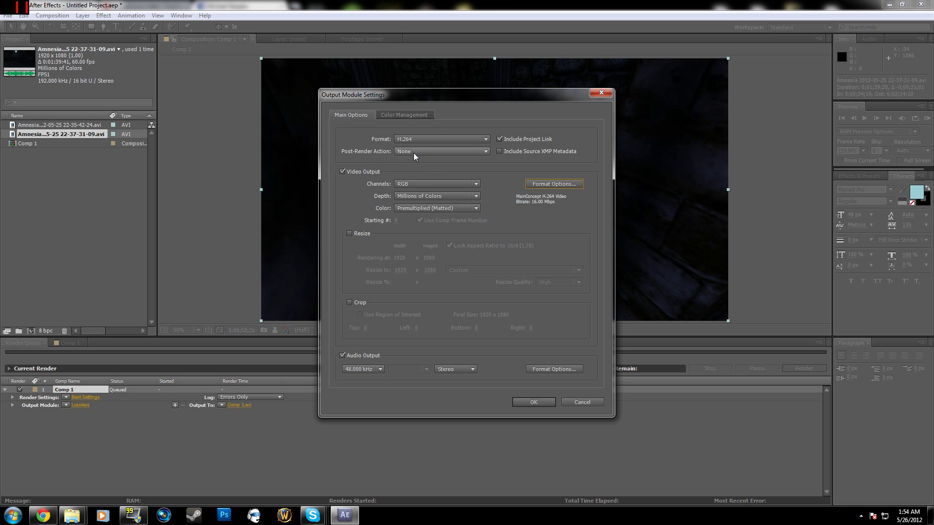
# - Confirm the custom H.264 output module so Comp 1 renders to Comp 1.mp4
pyautogui.click(551, 405)
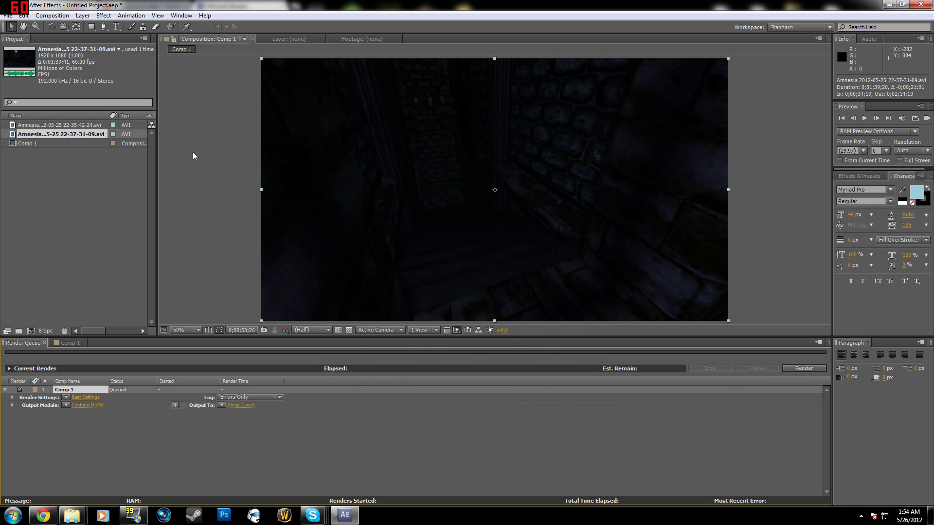